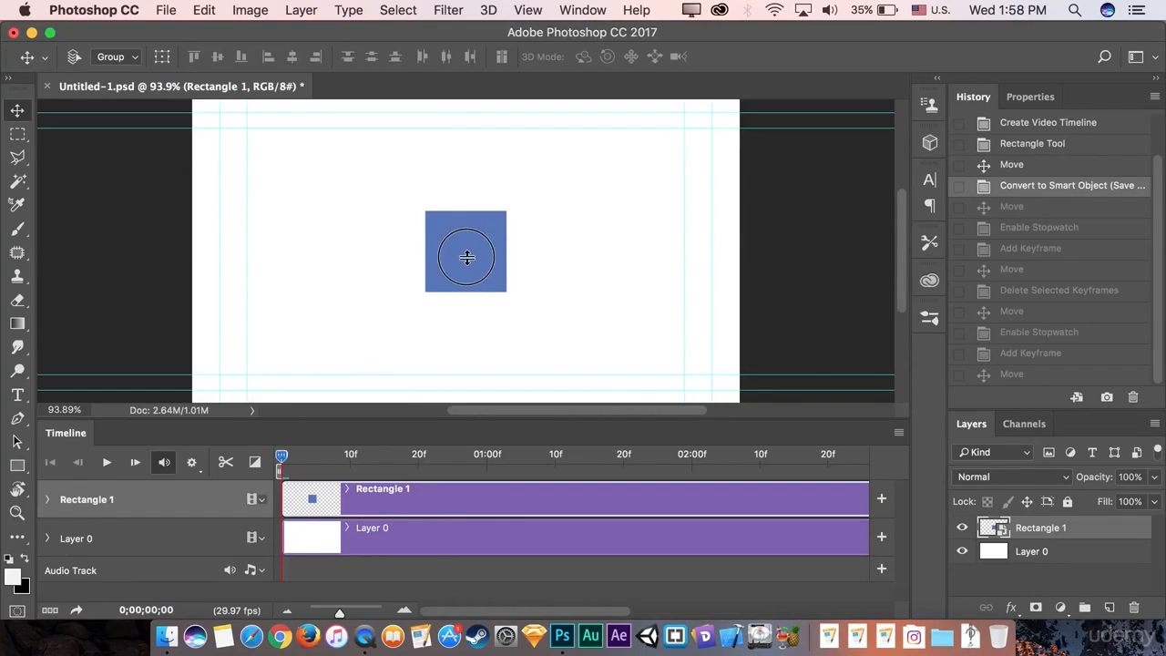
Drag the blue Rectangle 1 square from the canvas centre to the left side.
drag(467, 258, 260, 262)
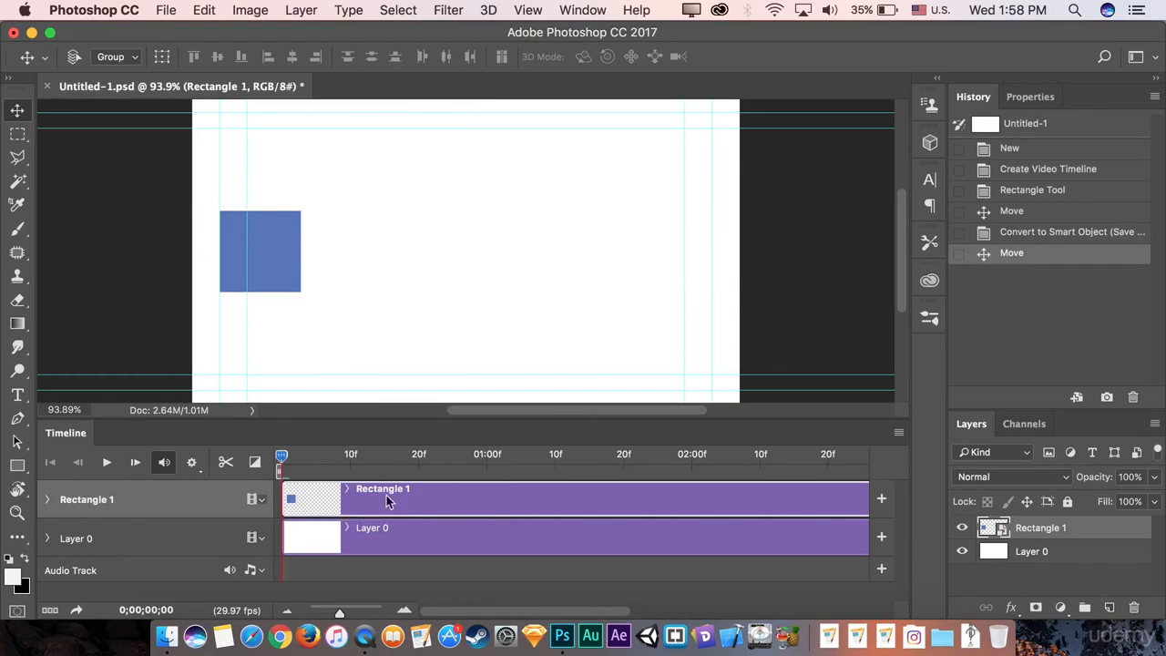
Expand the Rectangle 1 track to list Transform, Opacity and Style, with the playhead at frame 0.
click(49, 499)
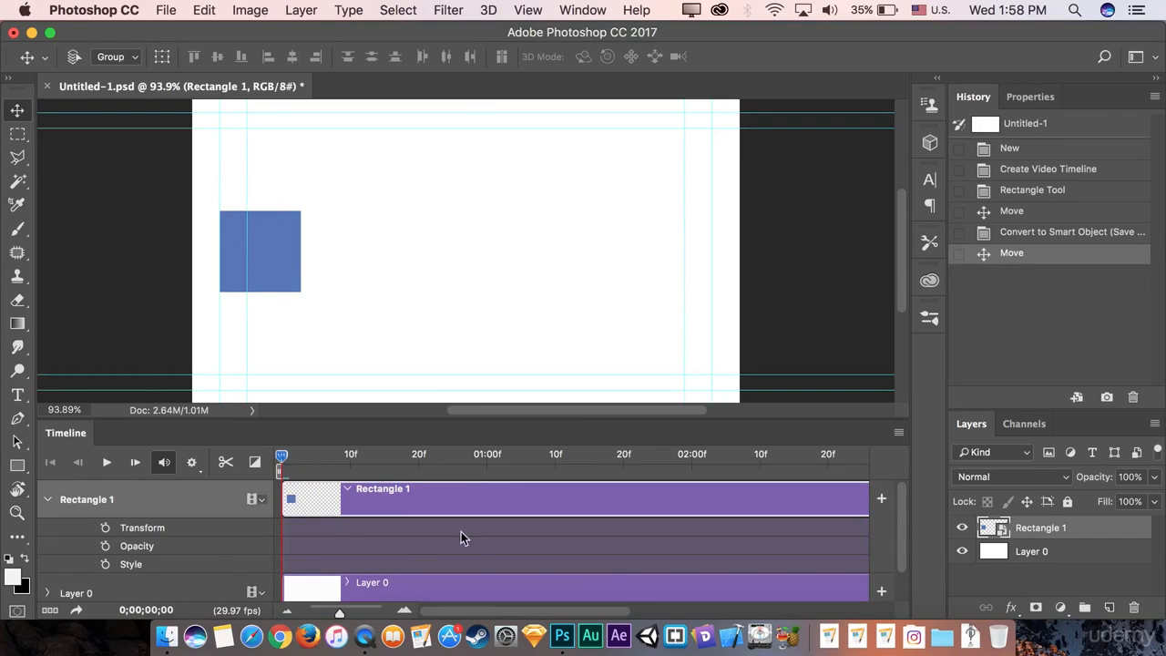
scroll(412, 531, down, 2)
scroll(411, 531, up, 1)
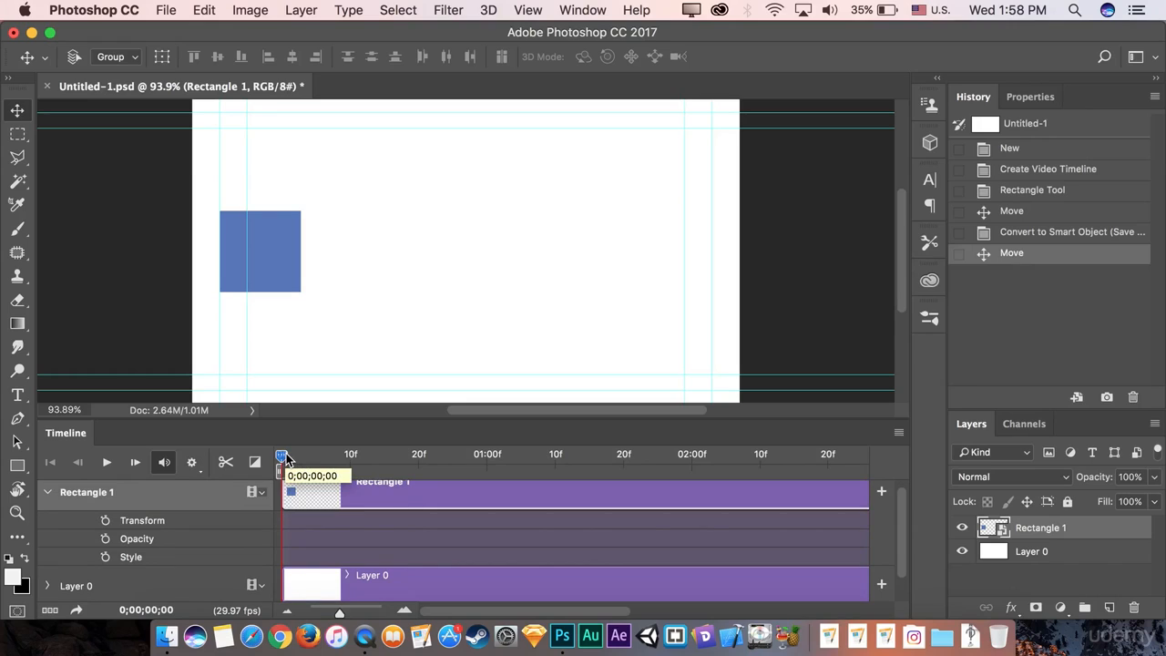
mouse_move(285, 458)
mouse_down()
mouse_move(330, 458)
mouse_move(275, 458)
mouse_up()
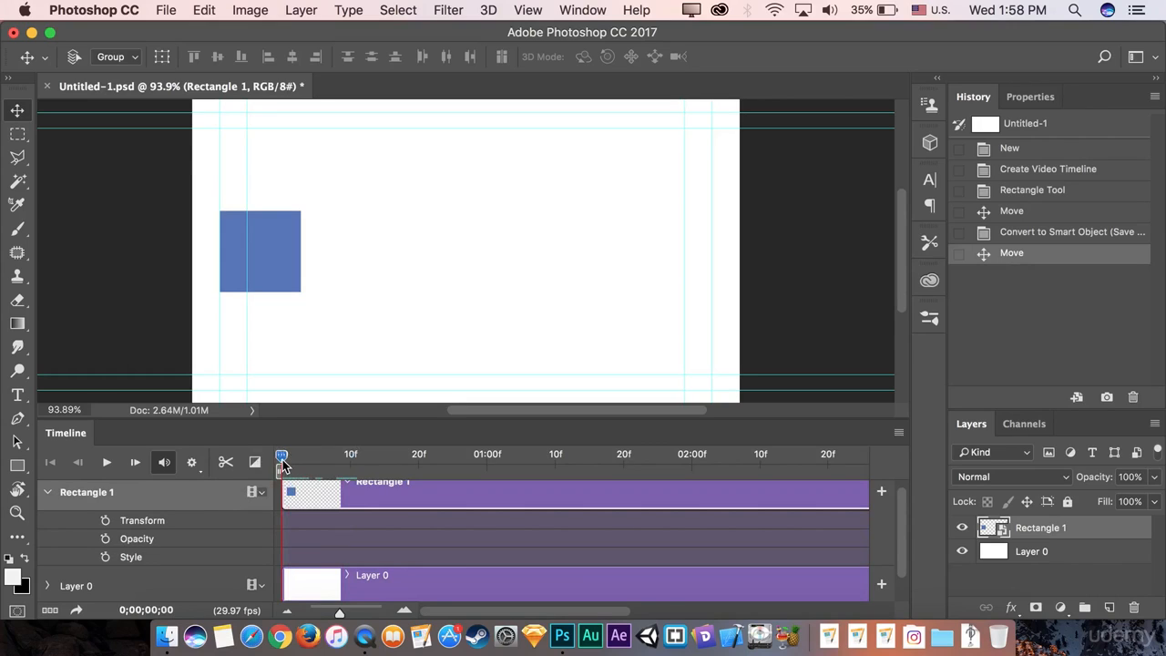
Set Transform keyframes on Rectangle 1 at frame 0 and at frame 20.
click(107, 520)
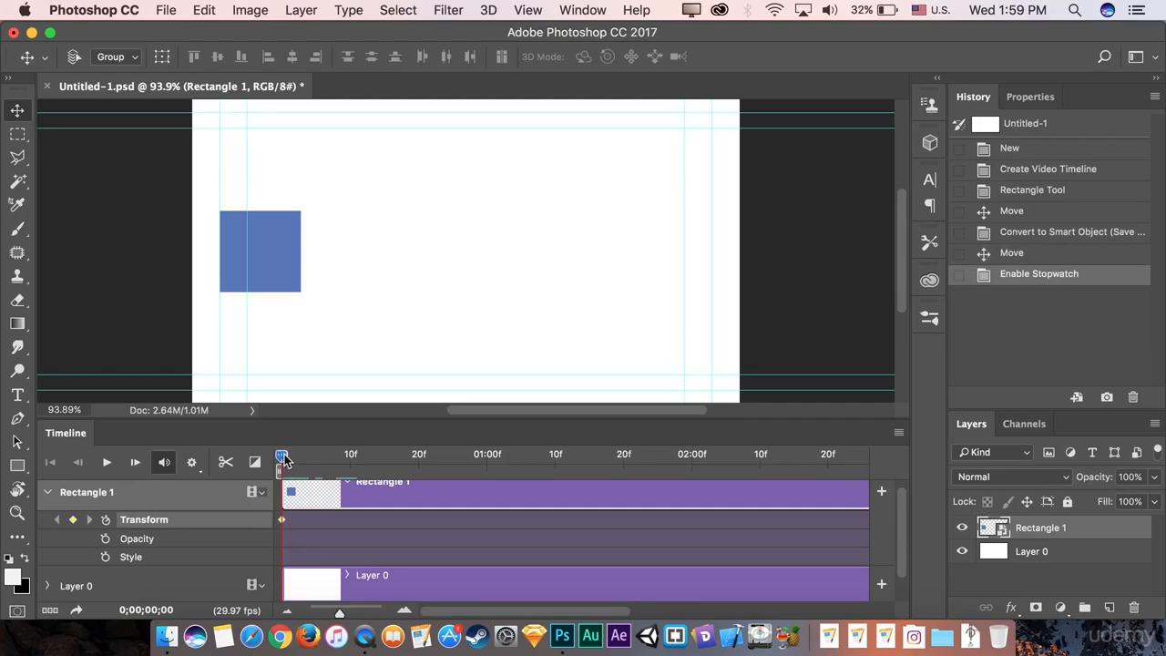
drag(283, 458, 418, 455)
click(72, 520)
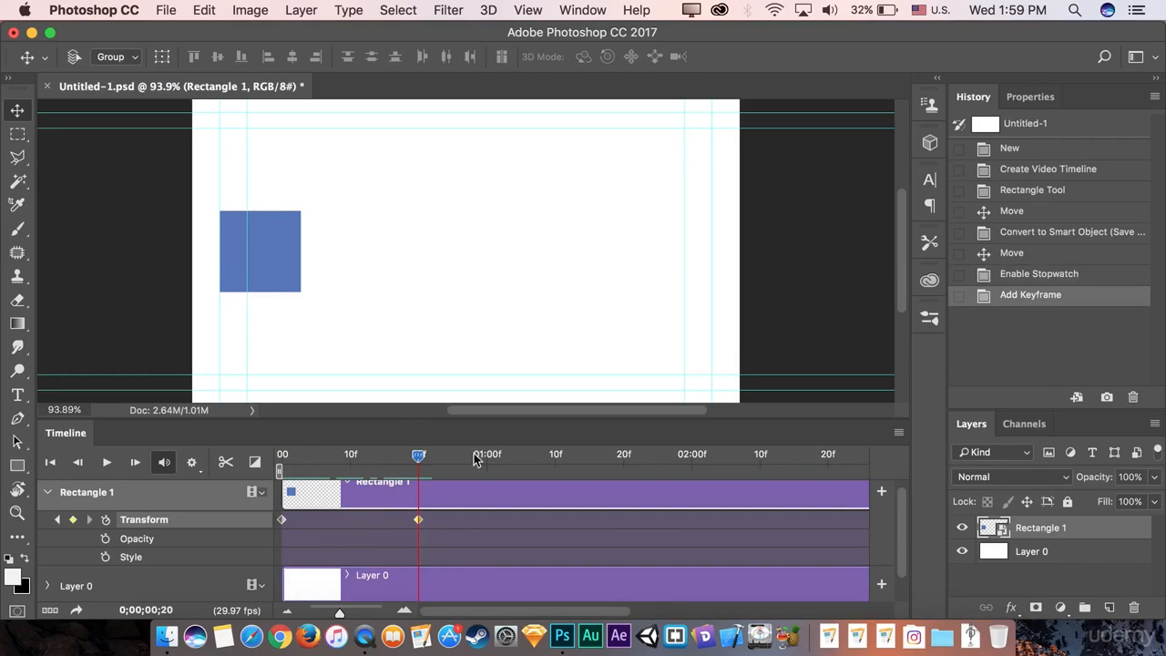
At frame 20, drag the square to the canvas's right side, then rewind to frame 0.
drag(420, 459, 268, 473)
drag(281, 457, 414, 468)
mouse_move(418, 457)
mouse_down()
mouse_move(328, 462)
mouse_move(418, 466)
mouse_up()
drag(283, 264, 692, 265)
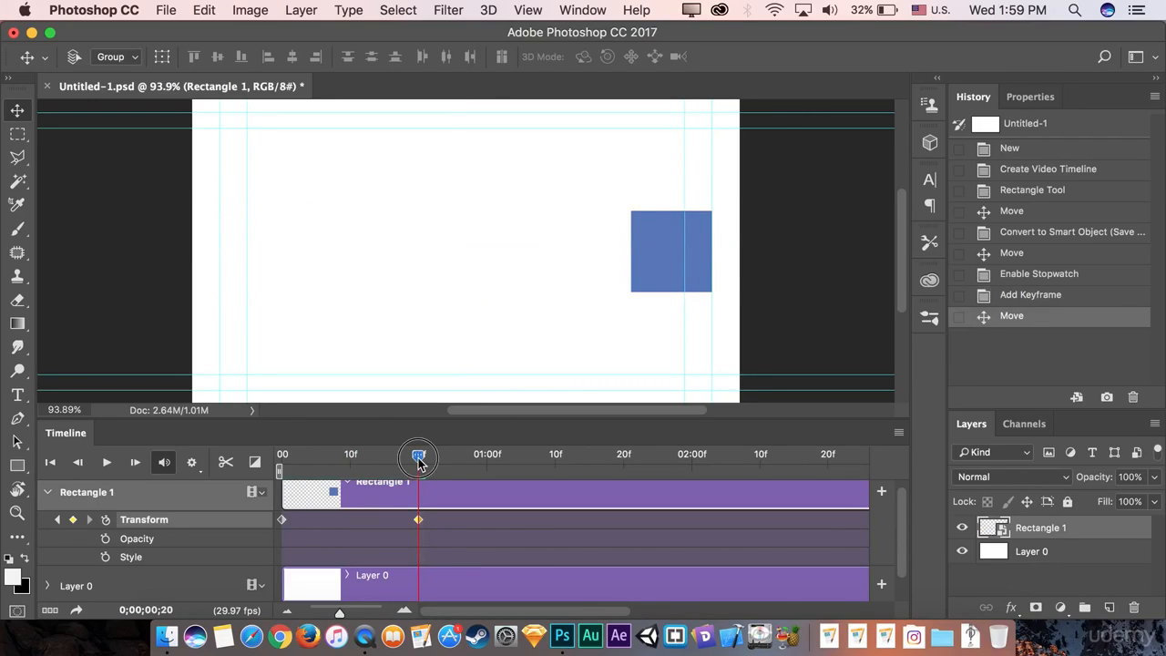
drag(418, 455, 253, 469)
key(space)
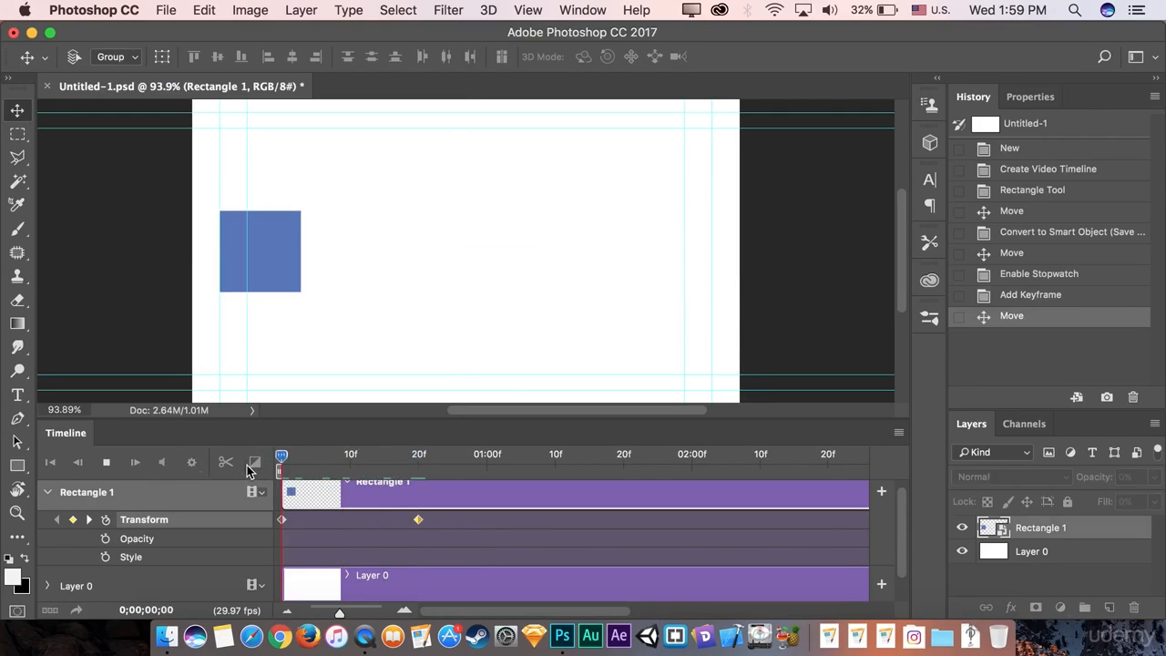
key(space)
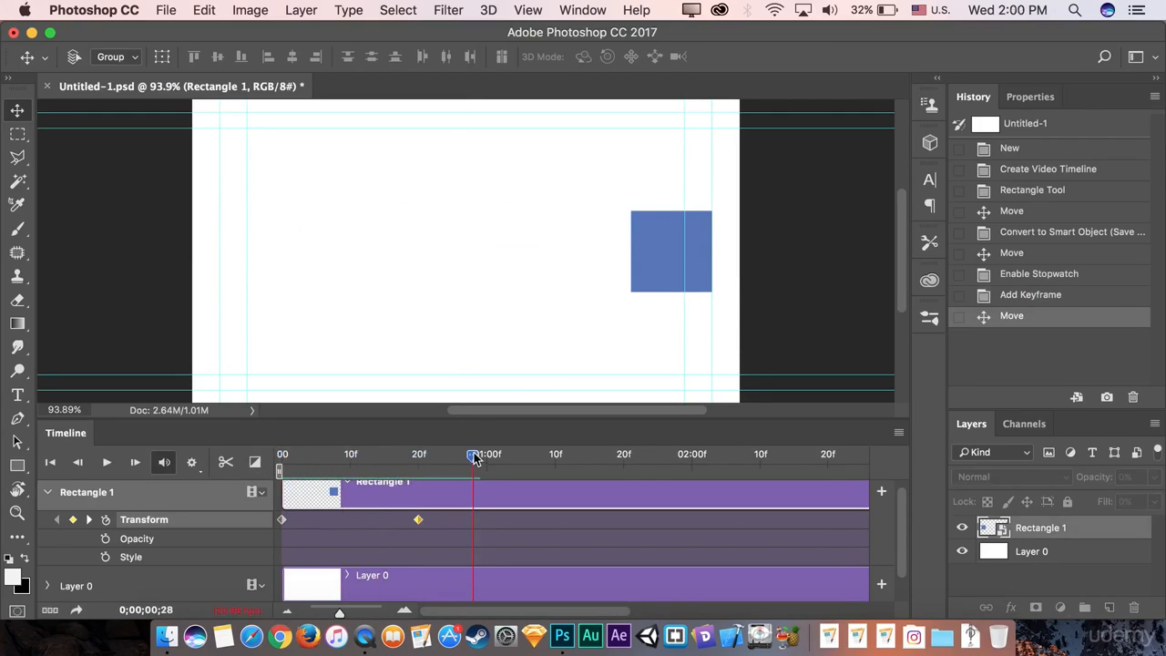
key(space)
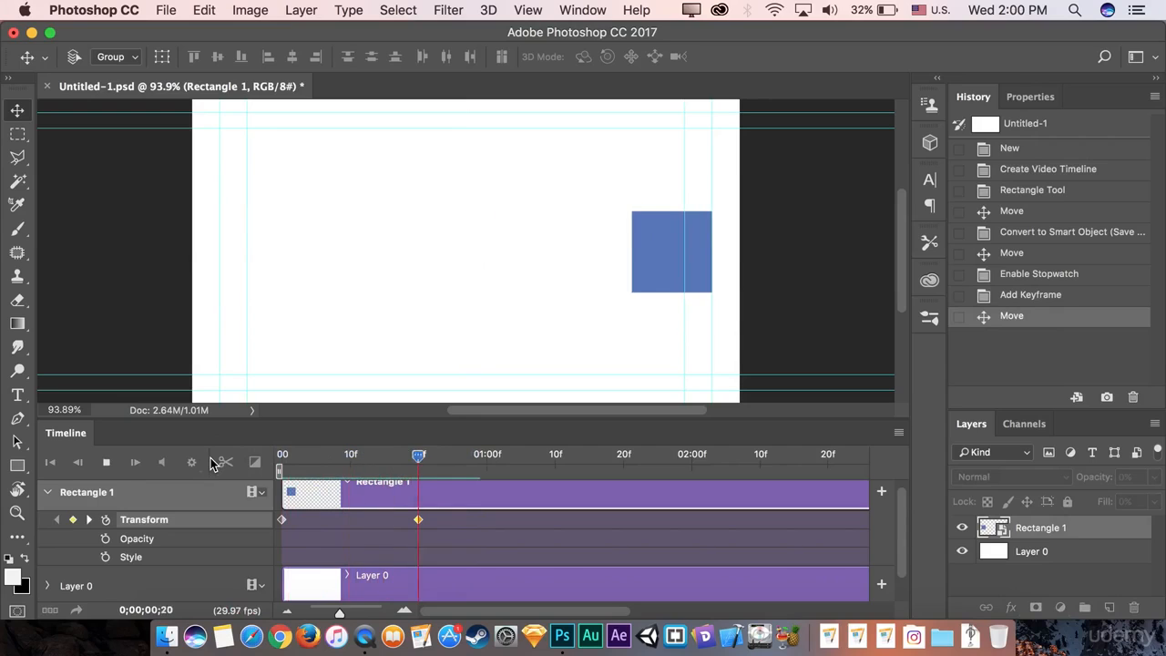
key(space)
drag(466, 459, 274, 462)
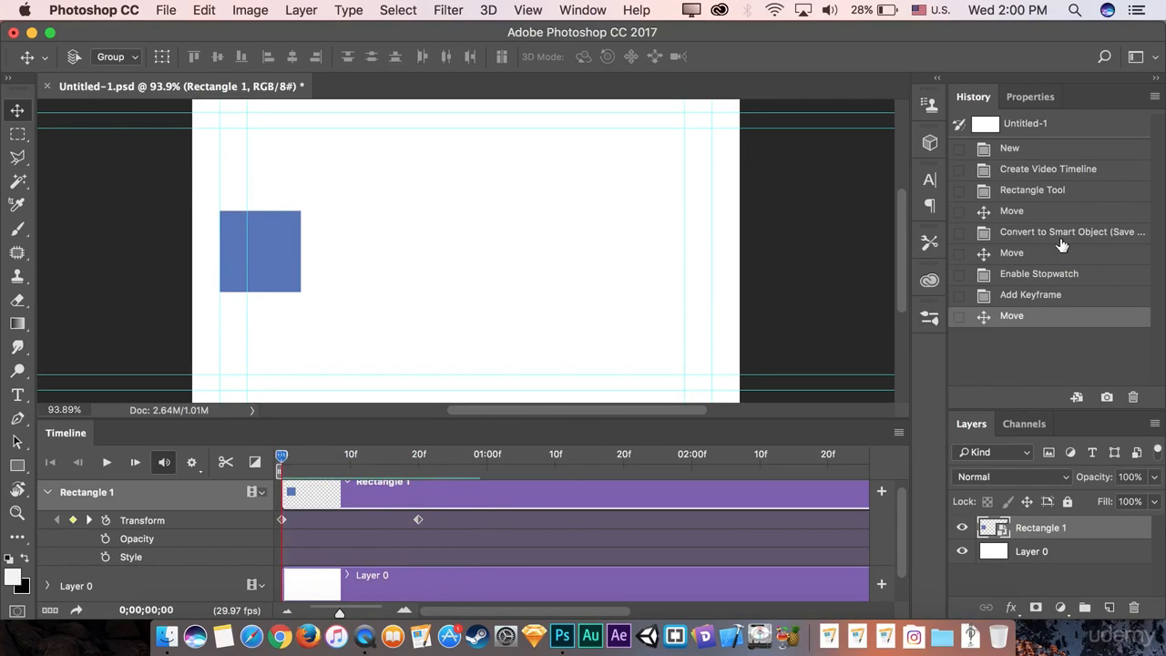
Select Rectangle 1's Transform keyframes at 0 and 20f and delete them.
click(419, 523)
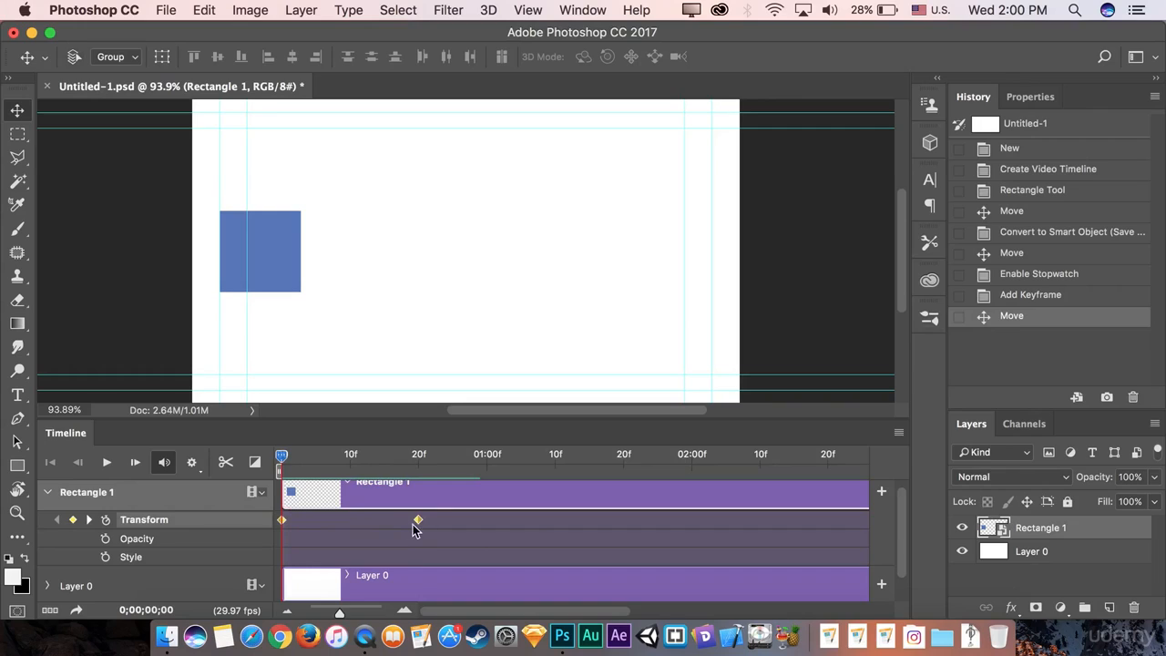
right_click(418, 523)
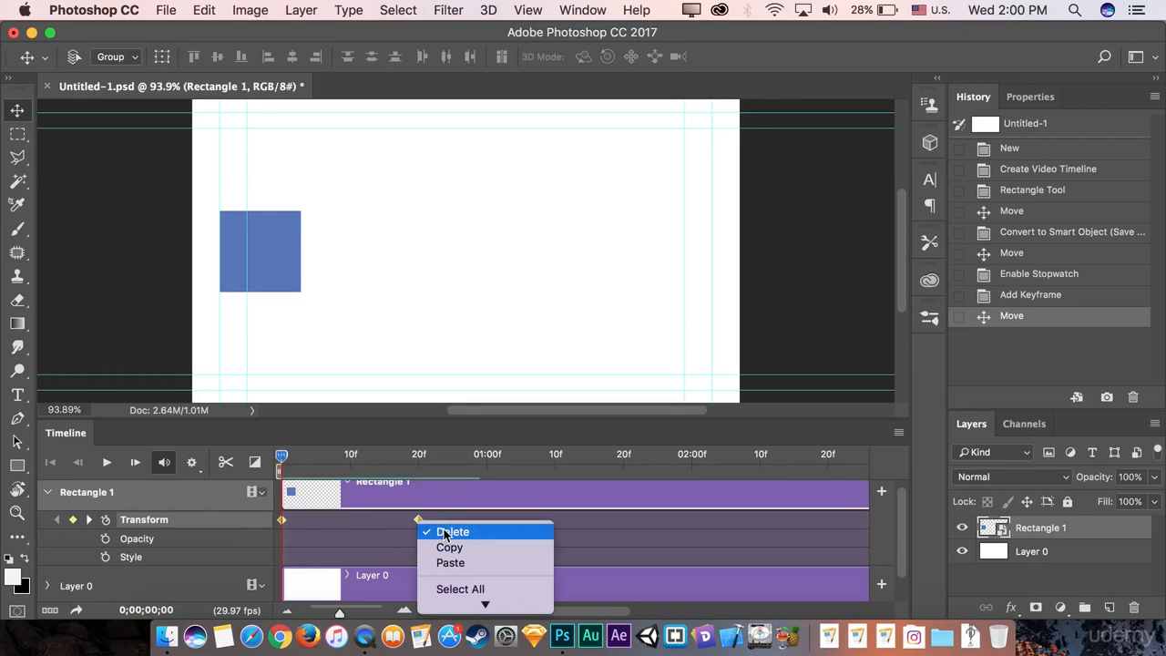
click(408, 528)
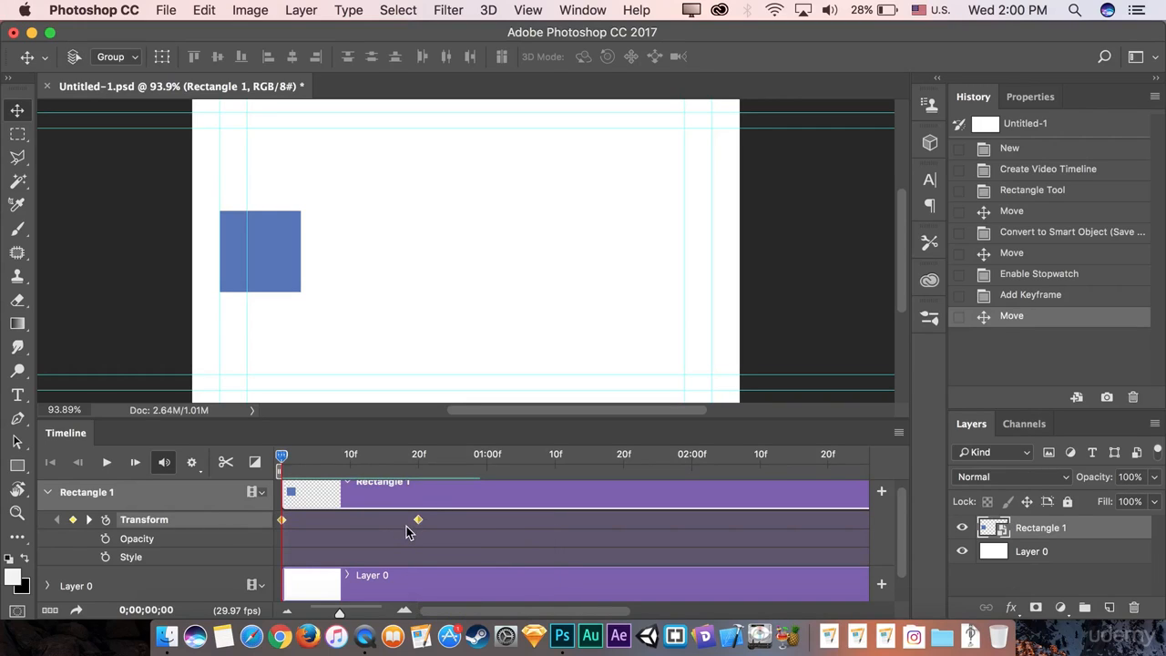
key(Delete)
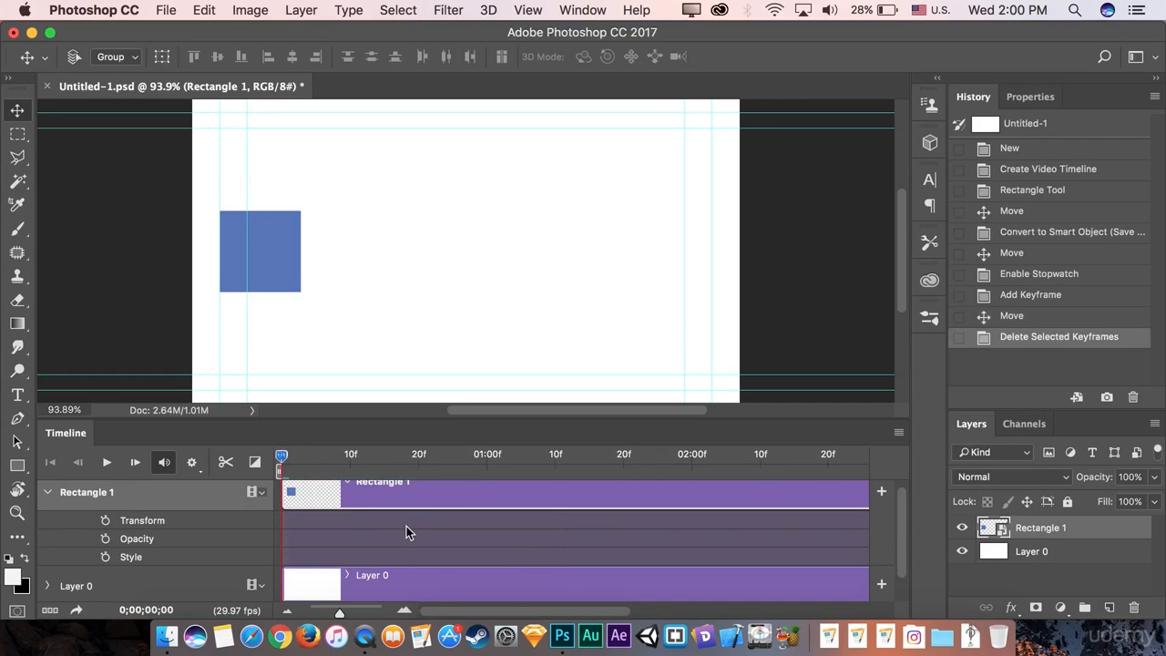
Confirm the square is static, move it to the right side, and set a Transform keyframe at frame 0.
drag(281, 461, 241, 486)
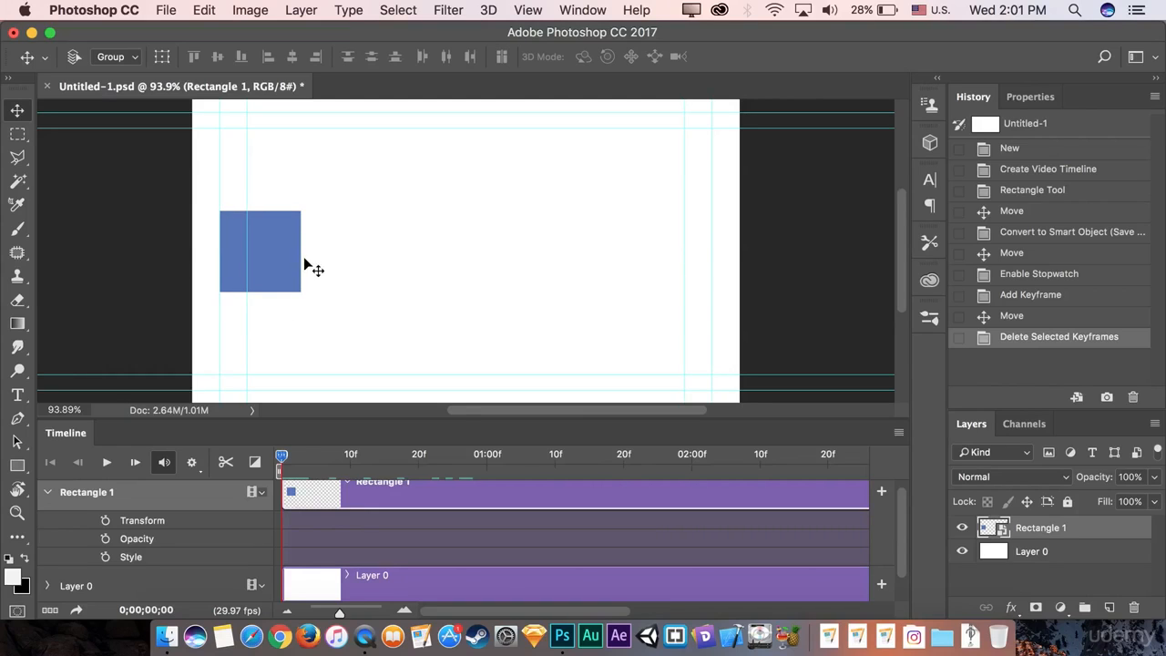
drag(272, 262, 688, 241)
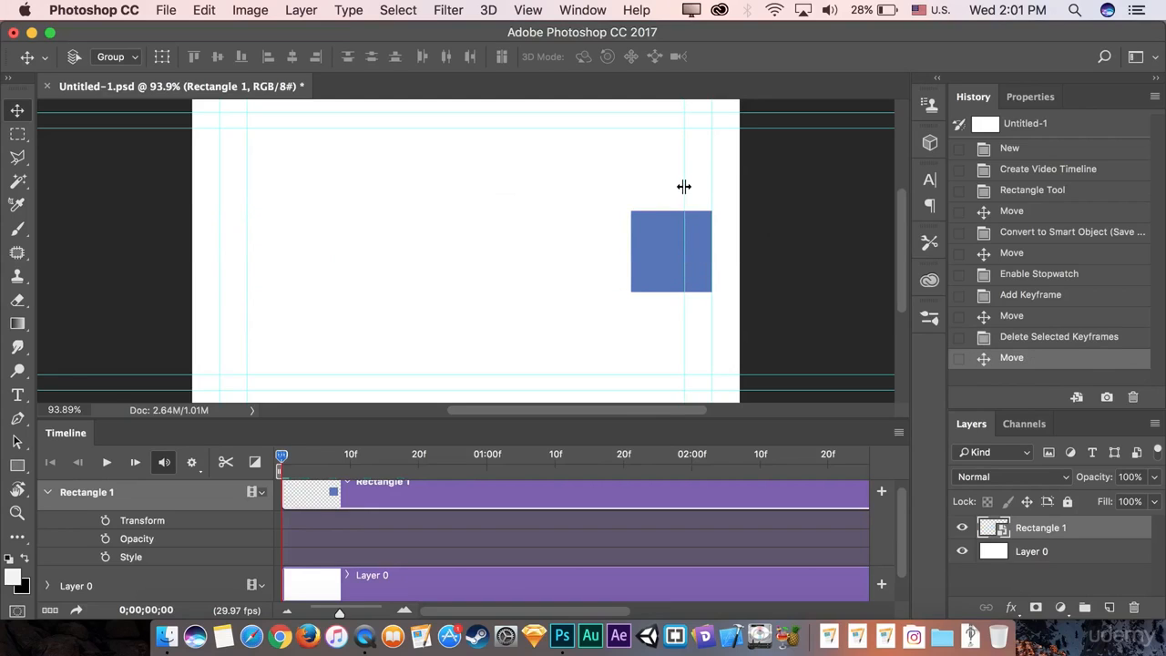
click(106, 520)
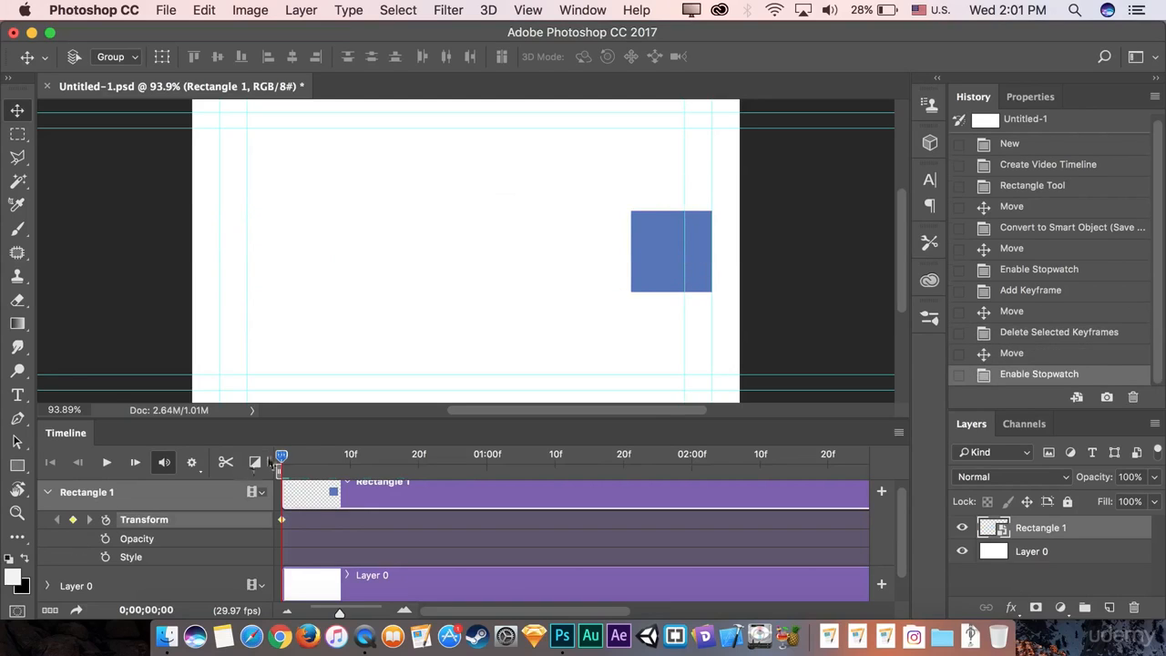
Add a Transform keyframe at frame 20, then drag the square back to the left at frame 0.
drag(330, 460, 418, 455)
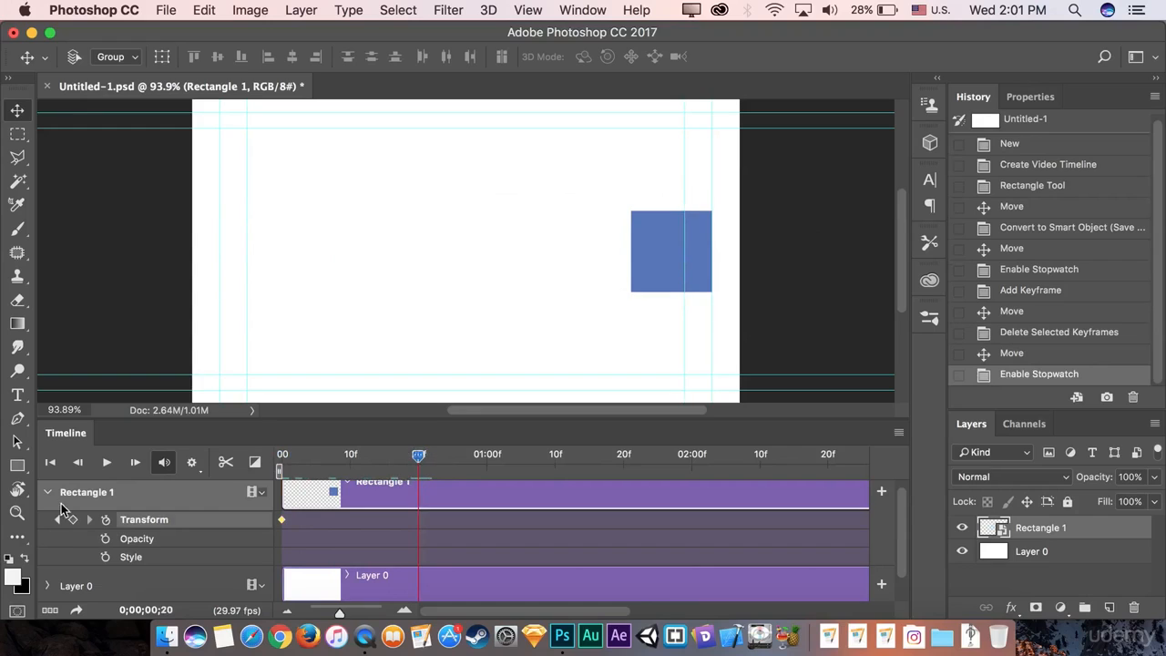
click(73, 520)
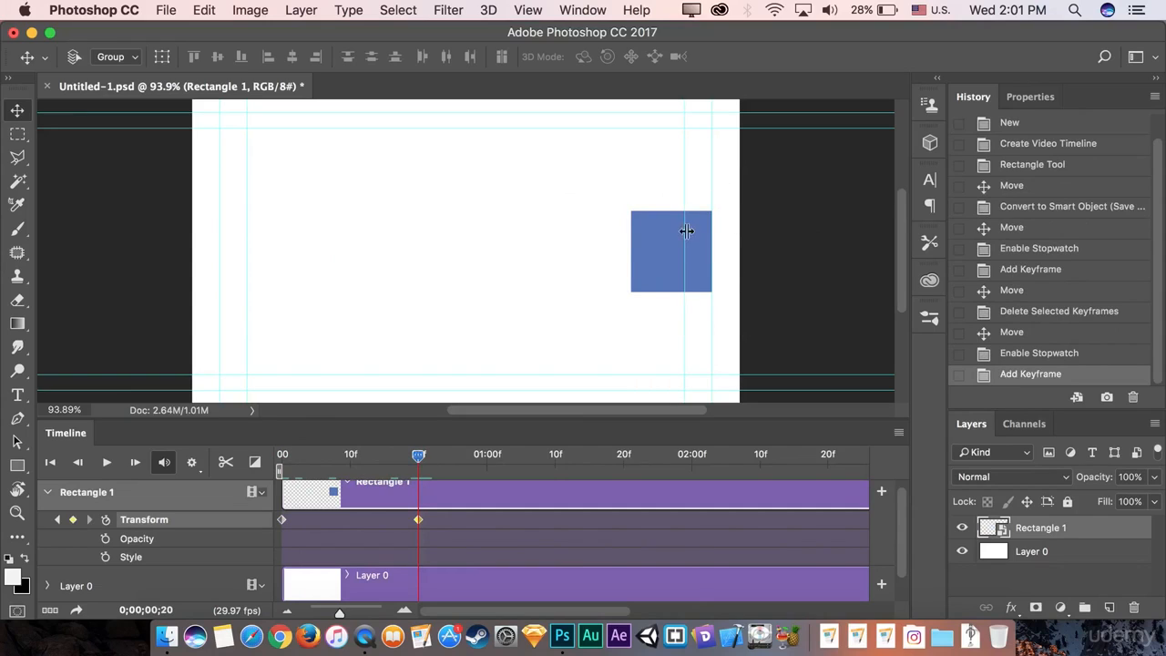
drag(418, 463, 278, 464)
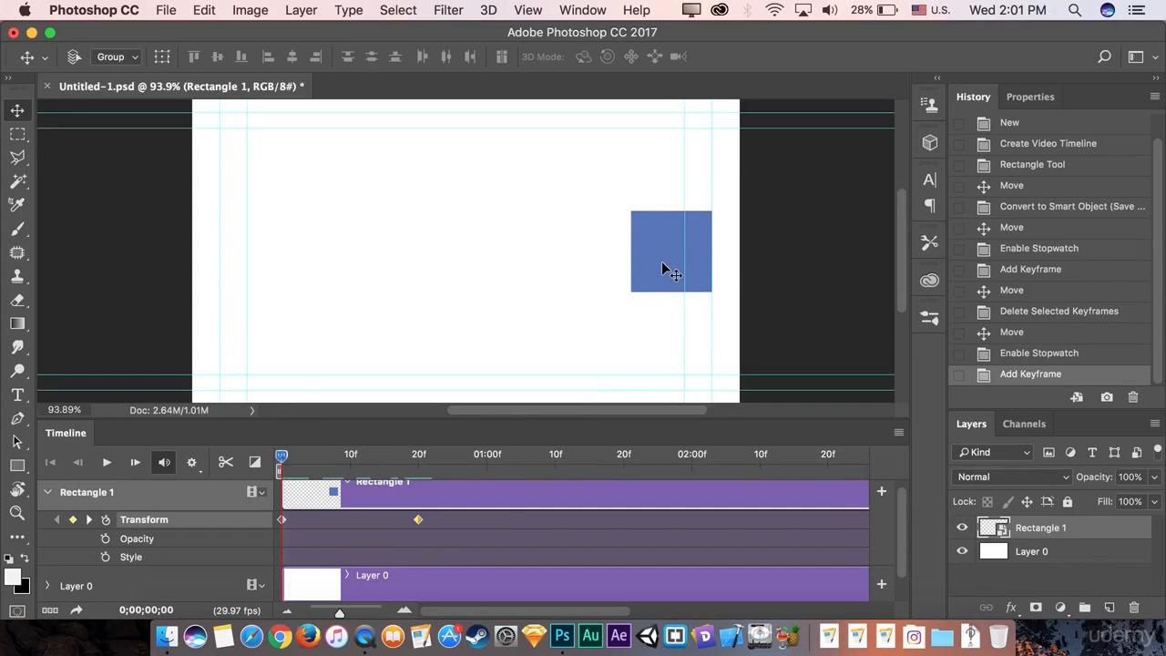
drag(662, 264, 215, 263)
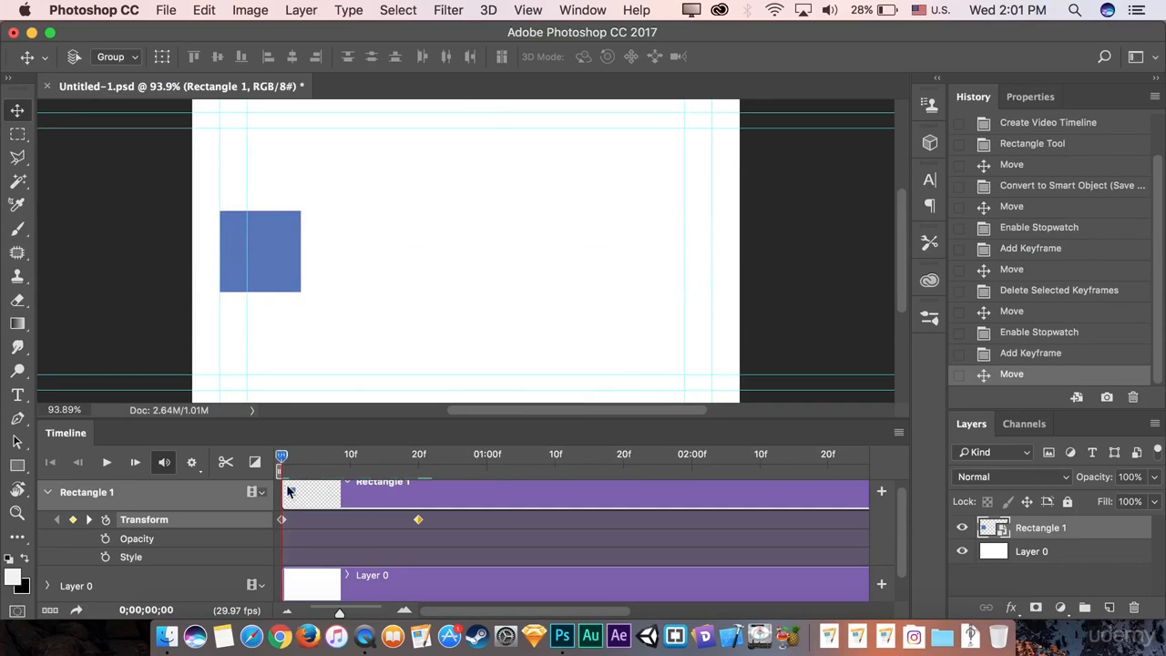
drag(284, 454, 437, 463)
drag(410, 458, 253, 459)
drag(282, 465, 255, 465)
drag(281, 453, 253, 455)
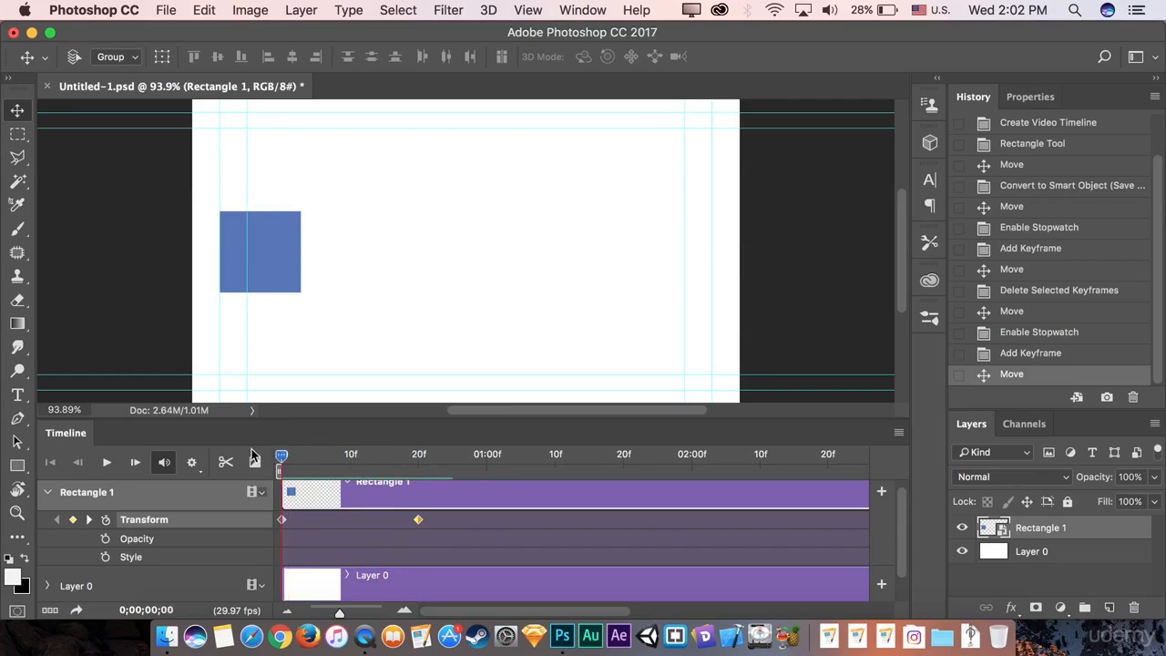